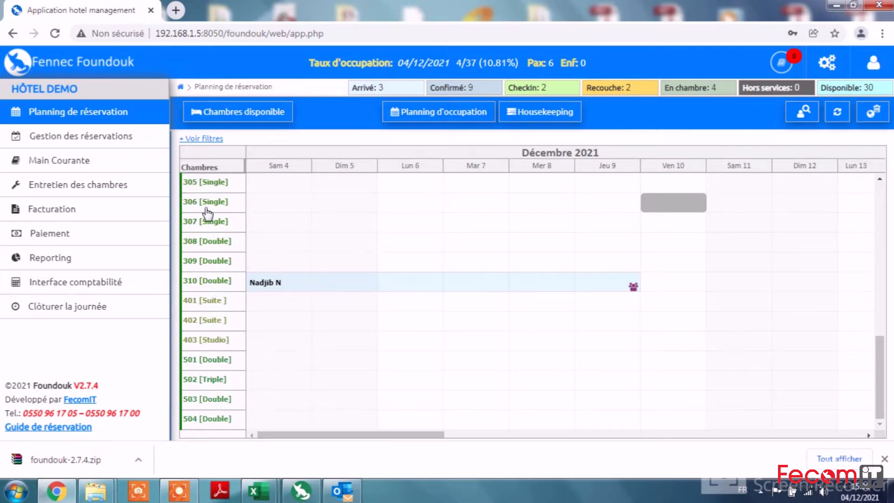
Start a reservation for single room 306 from 04-12-2021 to 07-12-2021 and select the existing client already booked in room 310.
{"action": "left_click", "coordinate": [261, 200]}
{"action": "left_click_drag", "start_coordinate": [307, 208], "coordinate": [408, 207]}
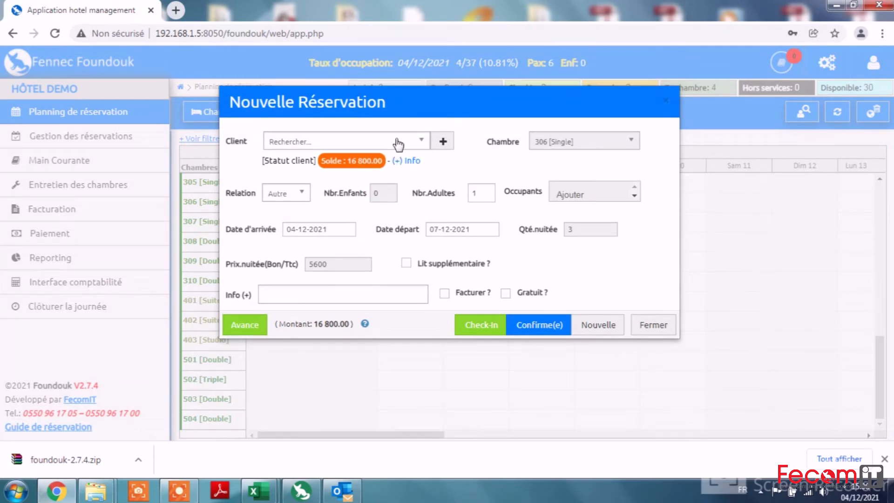
{"action": "left_click", "coordinate": [298, 142]}
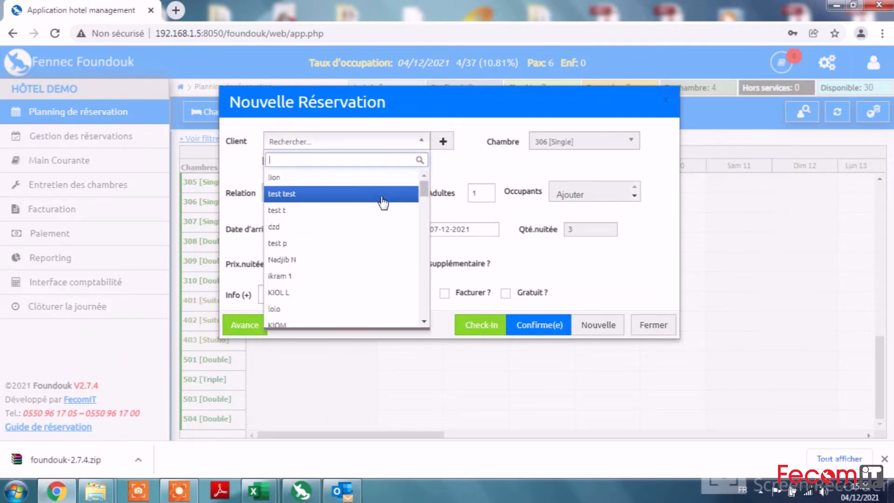
{"action": "scroll", "coordinate": [424, 193], "scroll_direction": "down", "scroll_amount": 2}
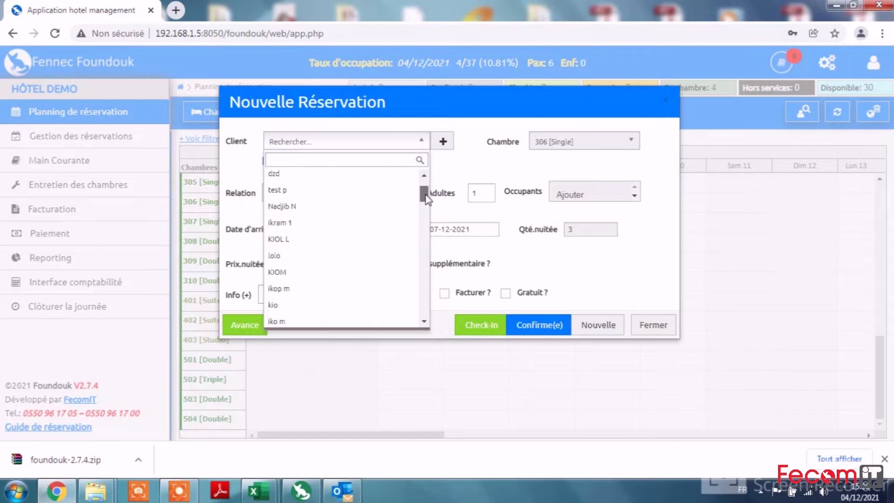
{"action": "left_click", "coordinate": [372, 201]}
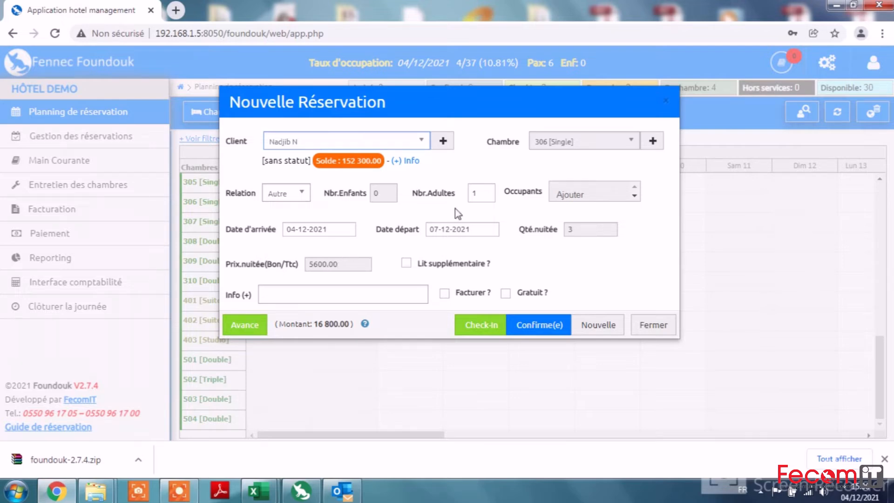
Set the number of adults to 3 and check in the room 306 reservation.
{"action": "double_click", "coordinate": [479, 194]}
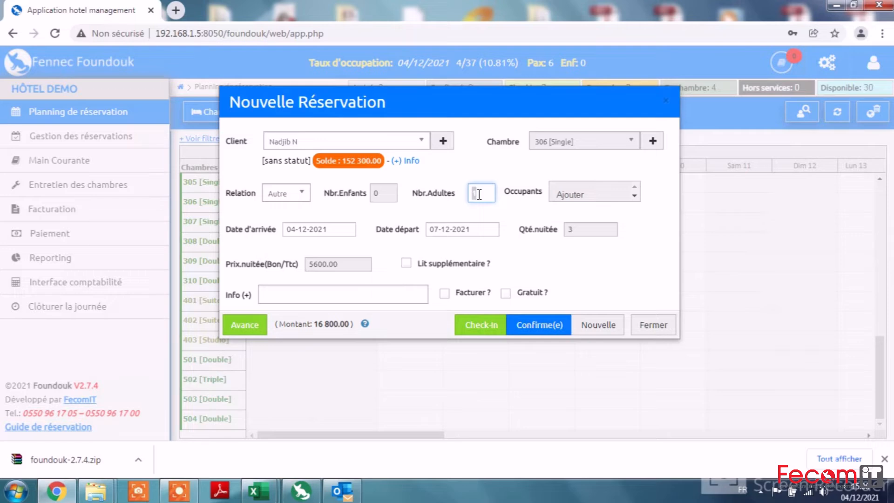
{"action": "type", "text": "3"}
{"action": "left_click", "coordinate": [482, 330]}
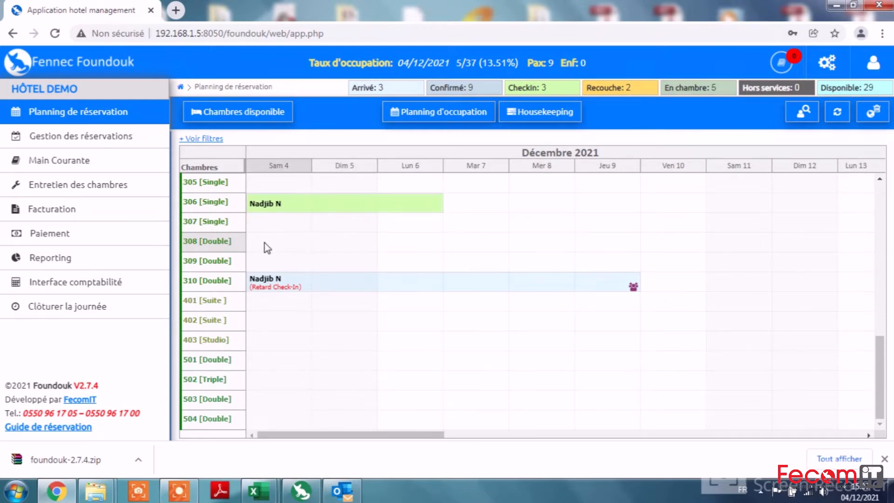
Check a new individual client into double room 308 from 04-12-2021 to 06-12-2021, registering the client's last and first name.
{"action": "left_click_drag", "start_coordinate": [264, 242], "coordinate": [344, 239]}
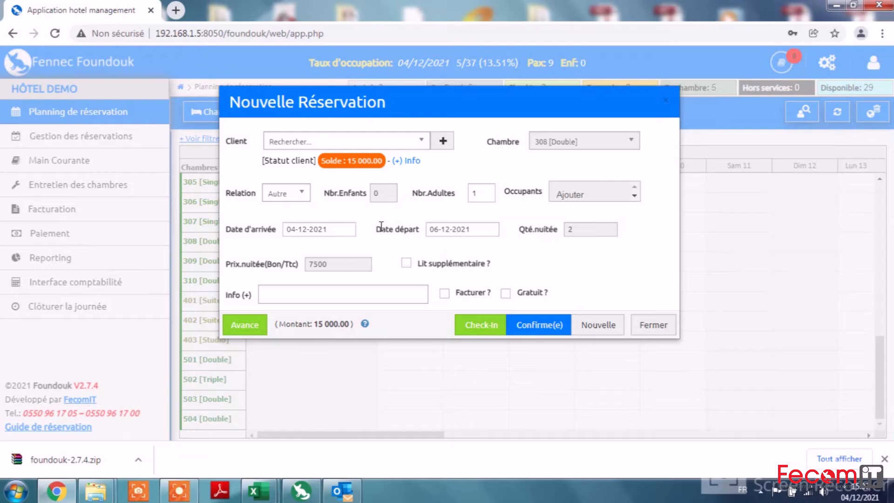
{"action": "left_click", "coordinate": [443, 141]}
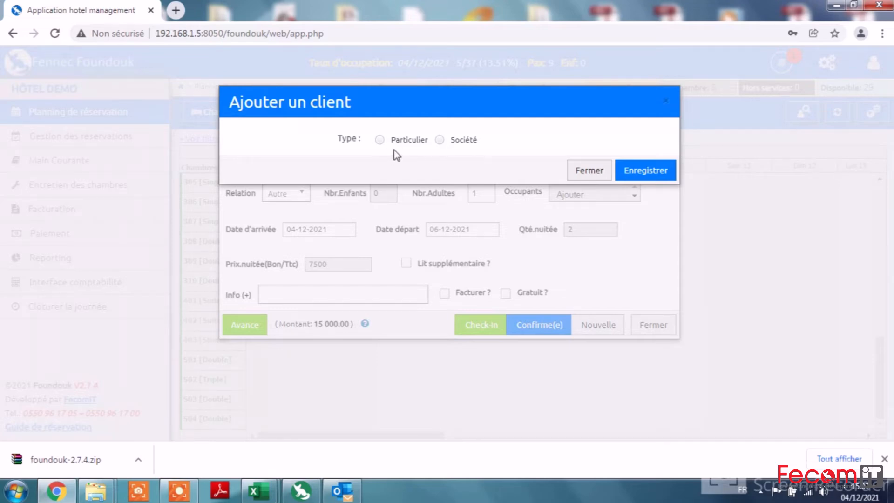
{"action": "left_click", "coordinate": [380, 140]}
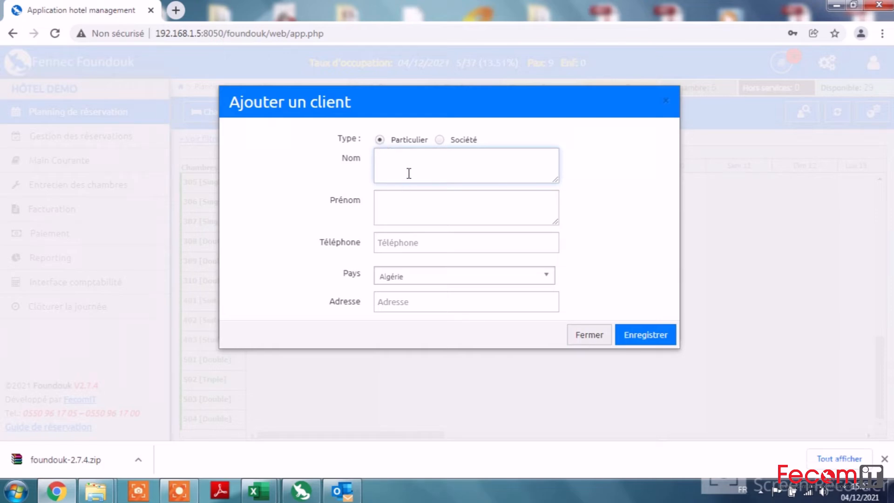
{"action": "type", "text": "lola"}
{"action": "left_click", "coordinate": [403, 208]}
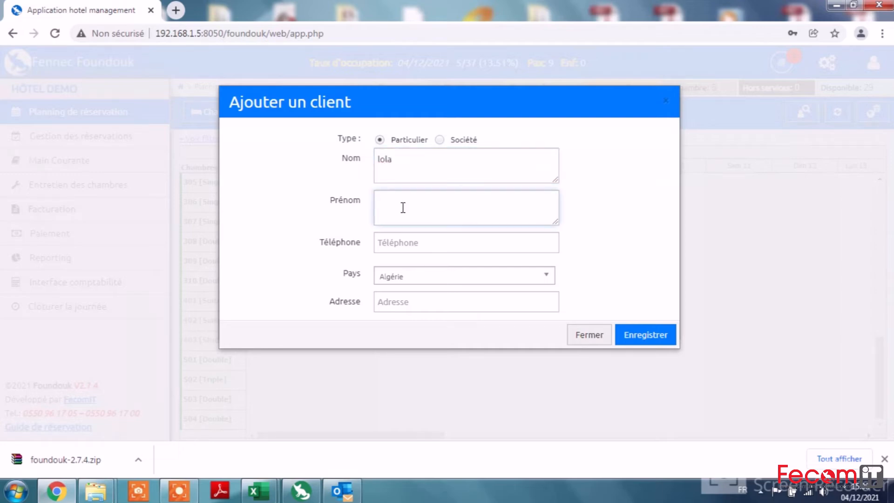
{"action": "type", "text": "lo"}
{"action": "left_click", "coordinate": [655, 339]}
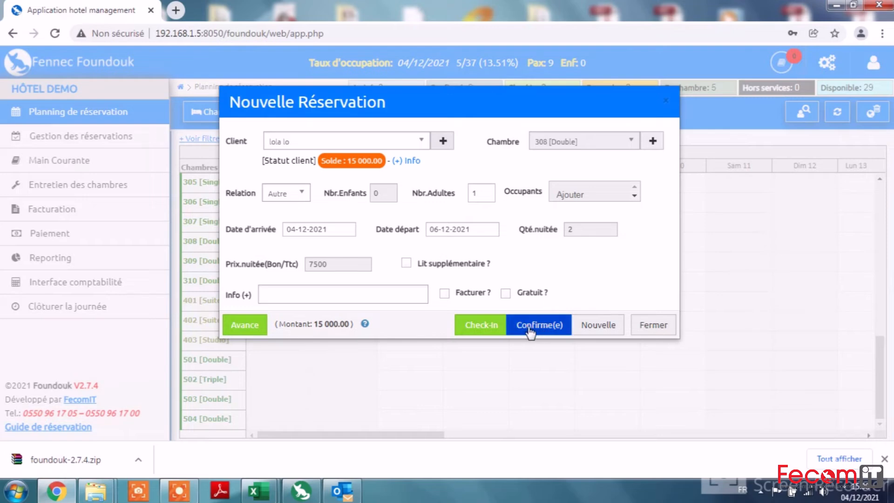
{"action": "left_click", "coordinate": [489, 327]}
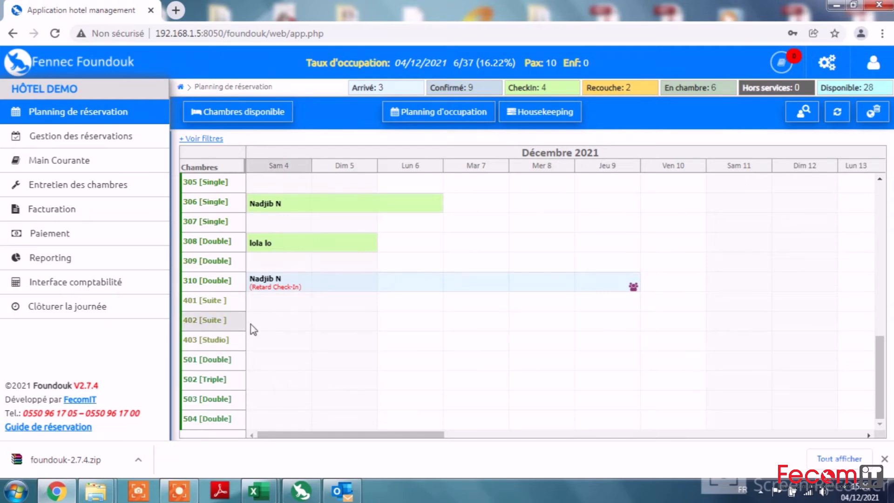
Start a reservation for suite 402 from 04-12-2021 to 08-12-2021 and begin adding a client of type Société.
{"action": "left_click_drag", "start_coordinate": [259, 325], "coordinate": [464, 325]}
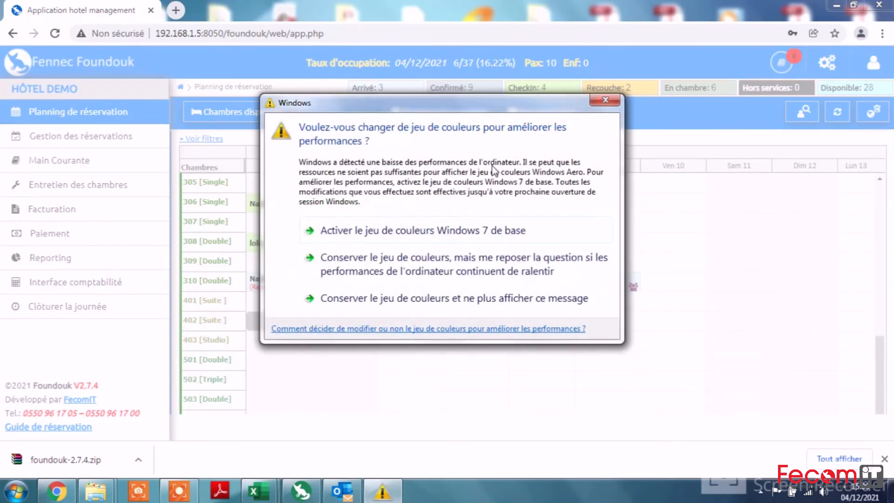
{"action": "left_click", "coordinate": [605, 100]}
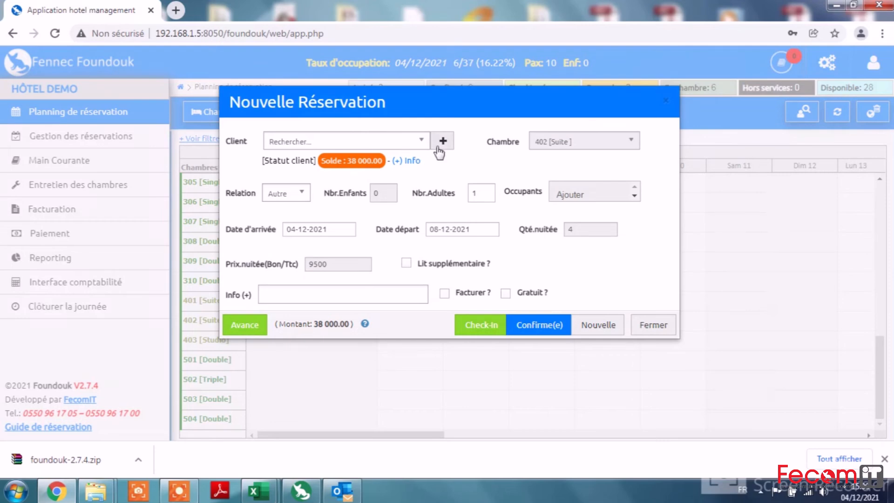
{"action": "left_click", "coordinate": [443, 142]}
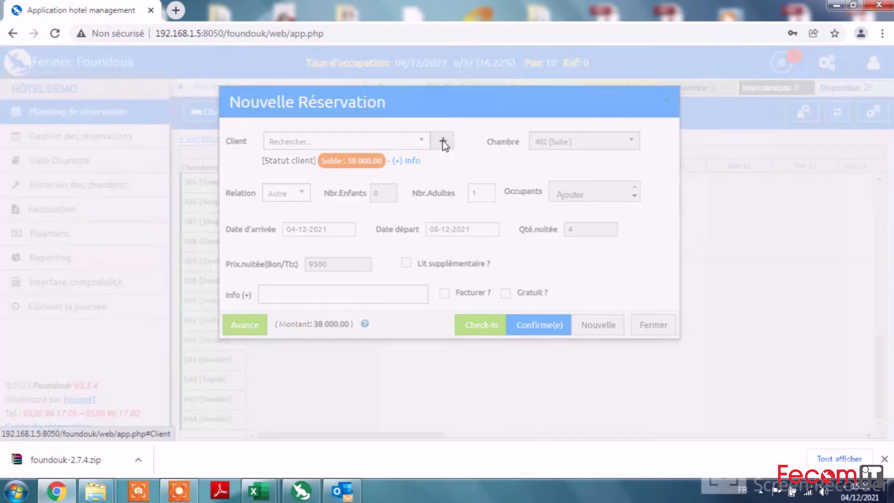
{"action": "left_click", "coordinate": [439, 140]}
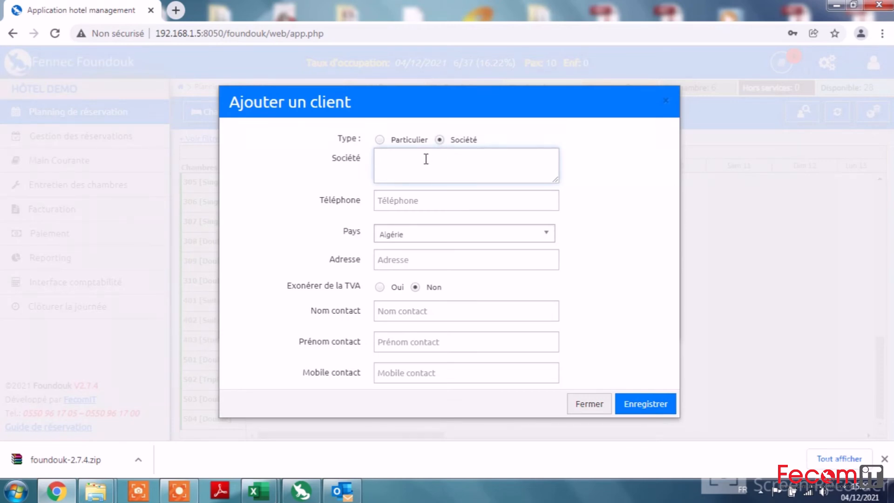
Enter HP ENERGIE as the company name and save the new client.
{"action": "type", "text": "HP RENER"}
{"action": "key", "text": "BackSpace"}
{"action": "key", "text": "BackSpace"}
{"action": "key", "text": "BackSpace"}
{"action": "key", "text": "BackSpace"}
{"action": "key", "text": "BackSpace"}
{"action": "type", "text": "ETERGIE"}
{"action": "left_click", "coordinate": [413, 198]}
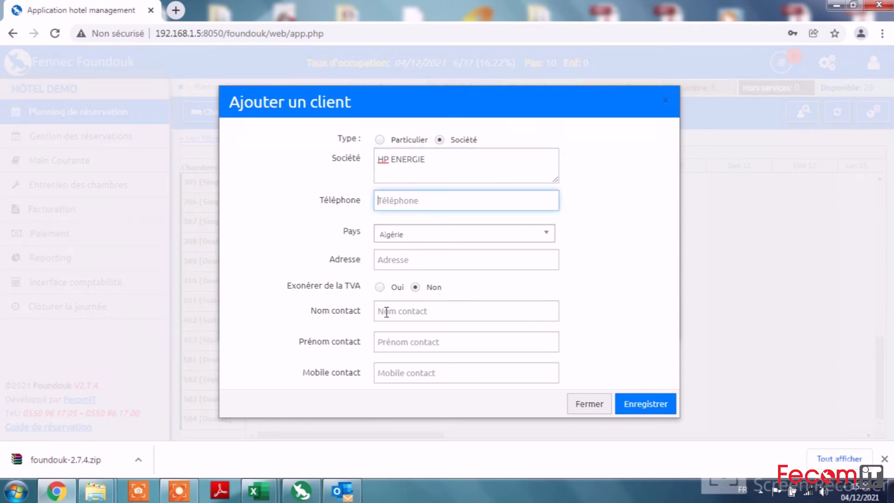
{"action": "left_click", "coordinate": [635, 406]}
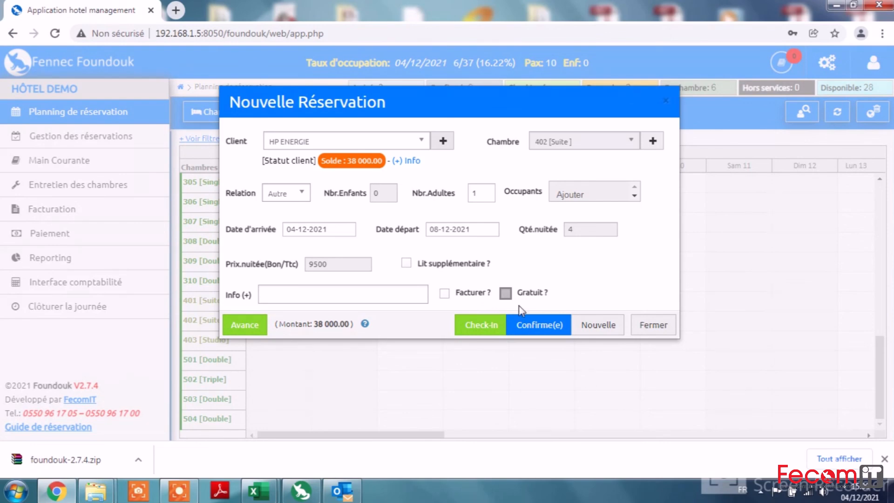
Enable the Facturer option for the HP ENERGIE reservation and save it as confirmed.
{"action": "left_click", "coordinate": [445, 294]}
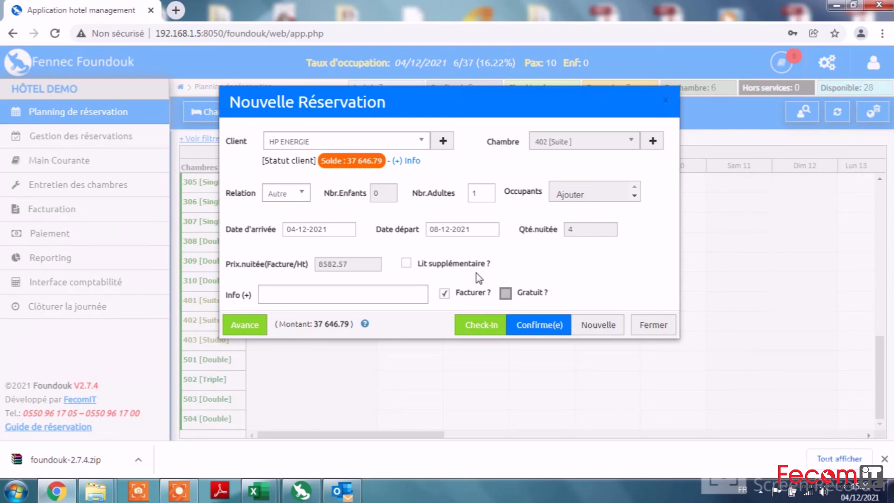
{"action": "left_click", "coordinate": [548, 320]}
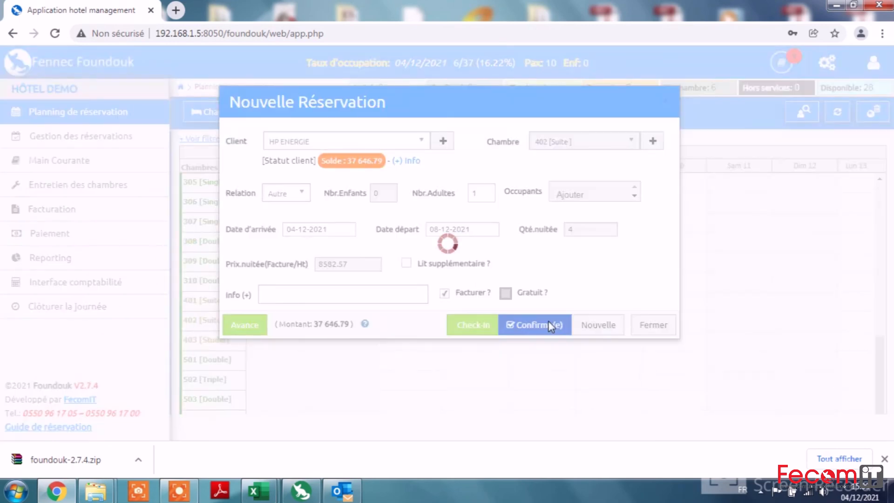